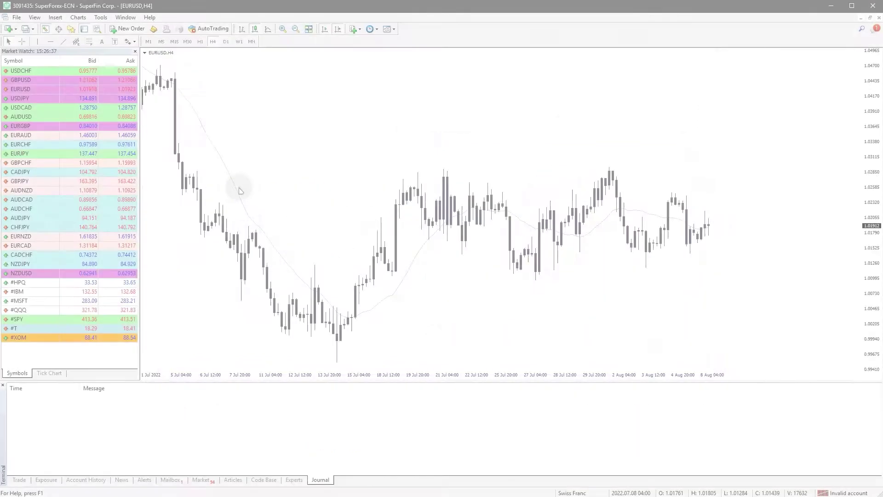
# Log in to the SuperForex-ECN trade account using the saved ECN login and its password.
pyautogui.click(17, 17)
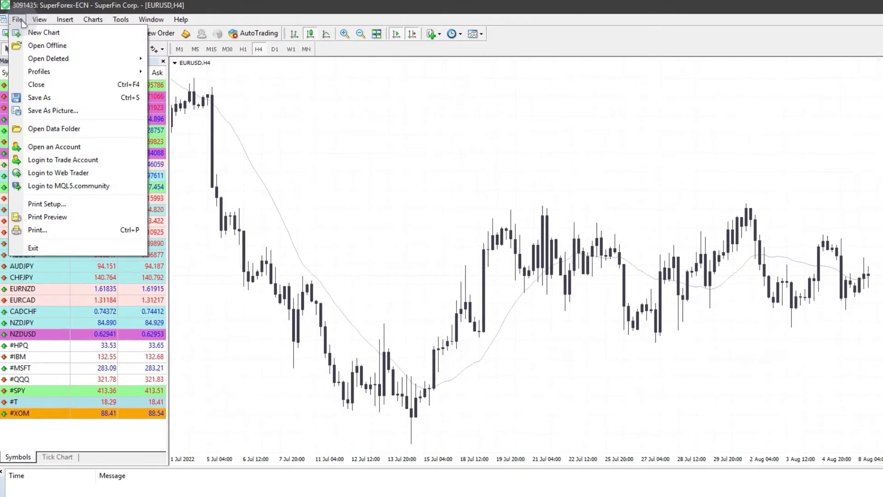
pyautogui.click(118, 163)
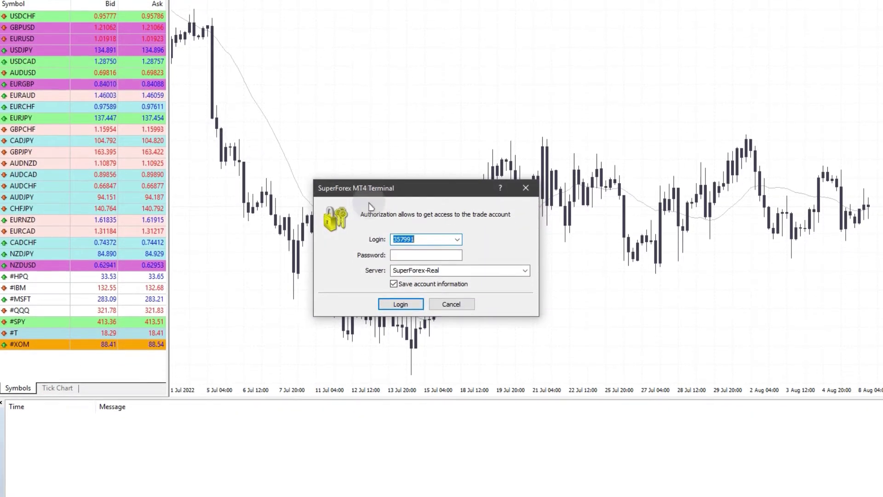
pyautogui.click(457, 240)
pyautogui.click(406, 272)
pyautogui.click(417, 255)
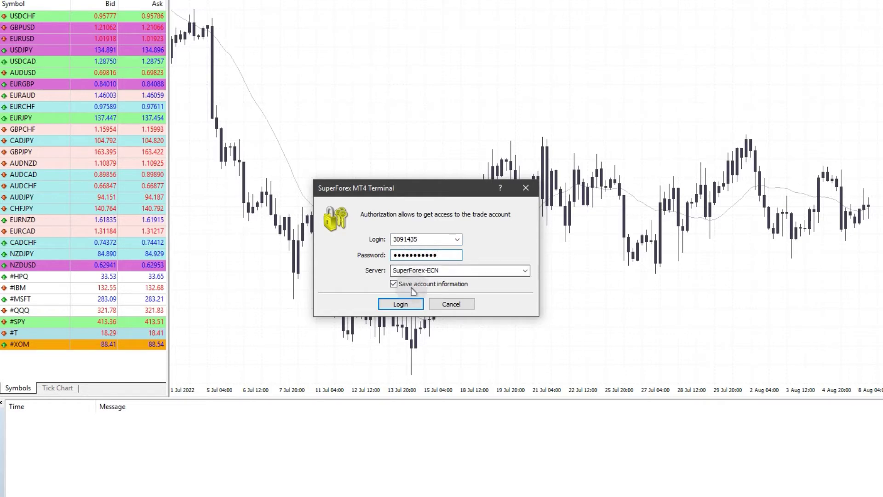
pyautogui.click(401, 304)
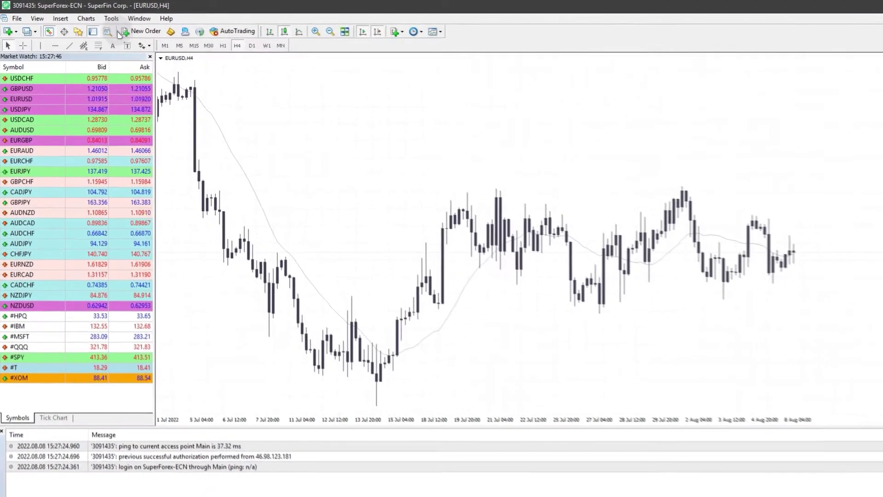
# Open Tools > Options on the Server tab and begin the account password change.
pyautogui.click(101, 18)
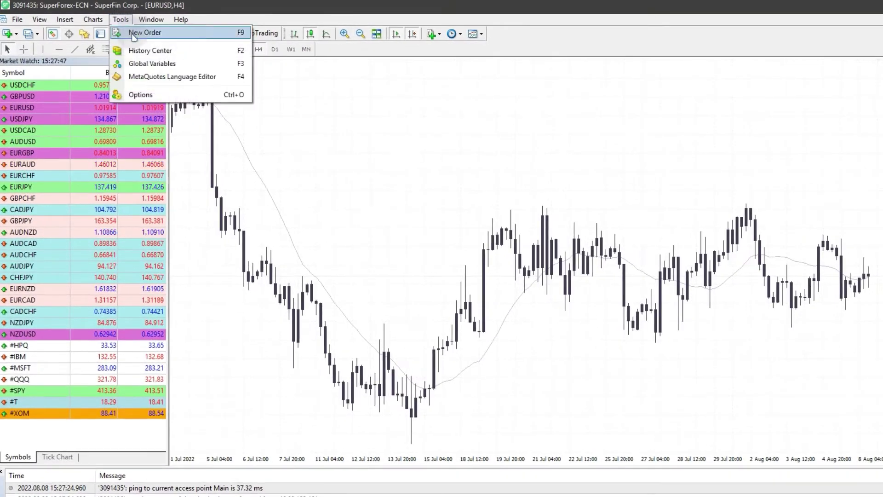
pyautogui.click(140, 94)
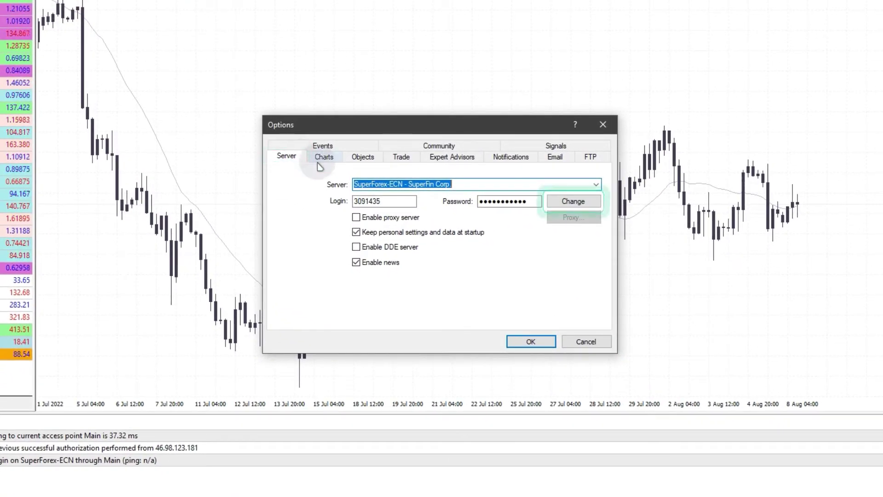
pyautogui.click(555, 205)
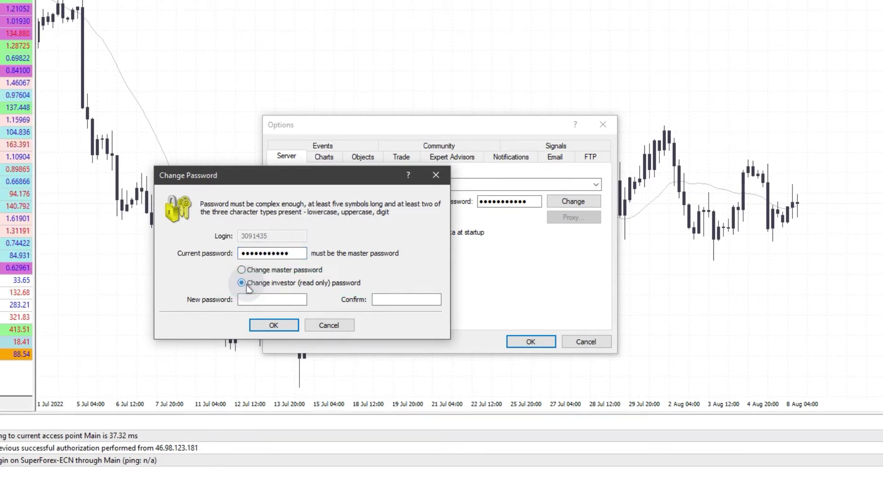
# Paste and confirm the new investor password, then check the journal's investor-password-changed entry.
pyautogui.click(262, 298)
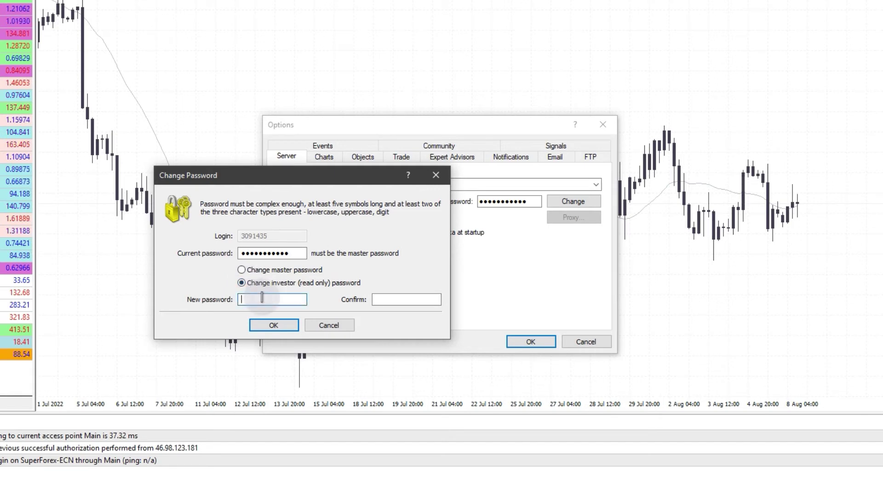
pyautogui.hotkey('ctrl', 'v')
pyautogui.click(393, 300)
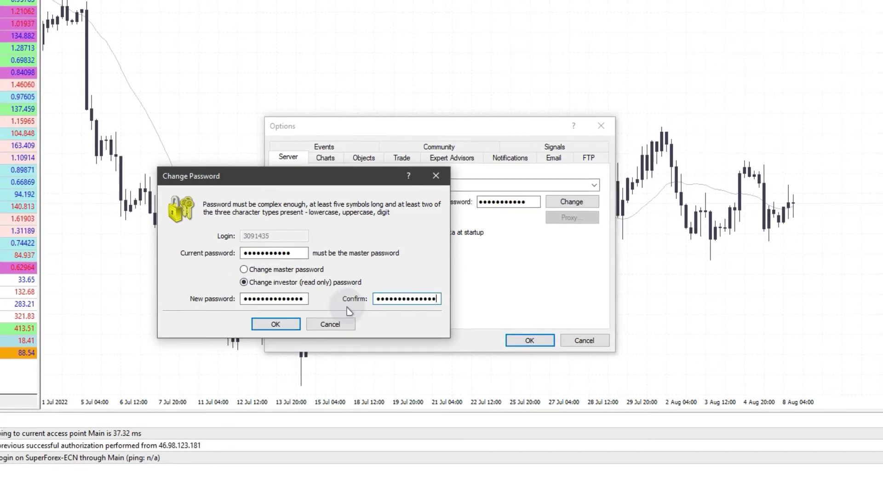
pyautogui.click(273, 325)
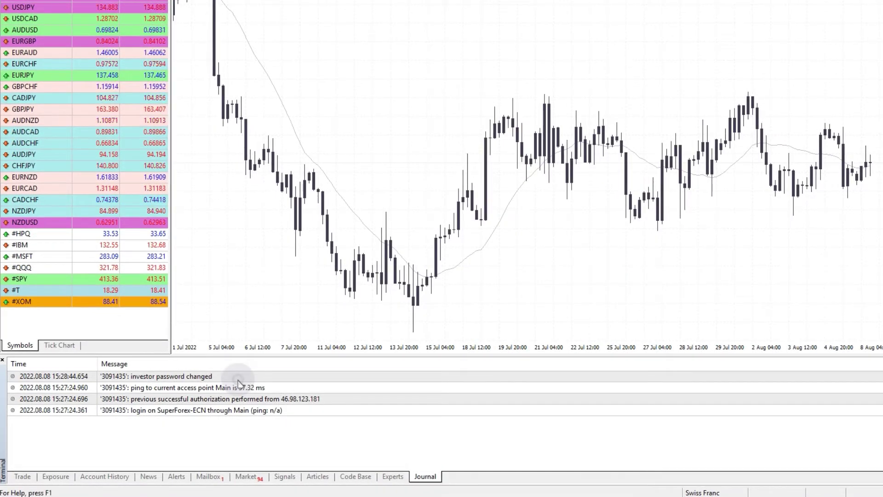
pyautogui.click(241, 378)
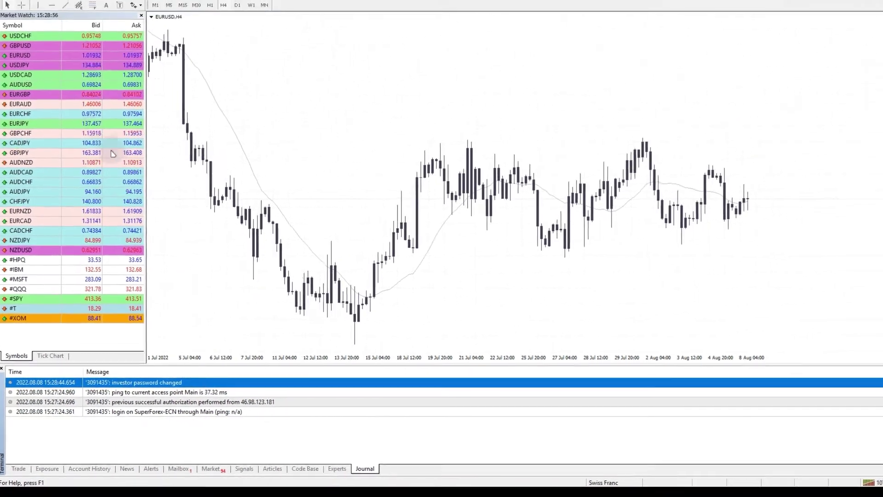
pyautogui.click(15, 3)
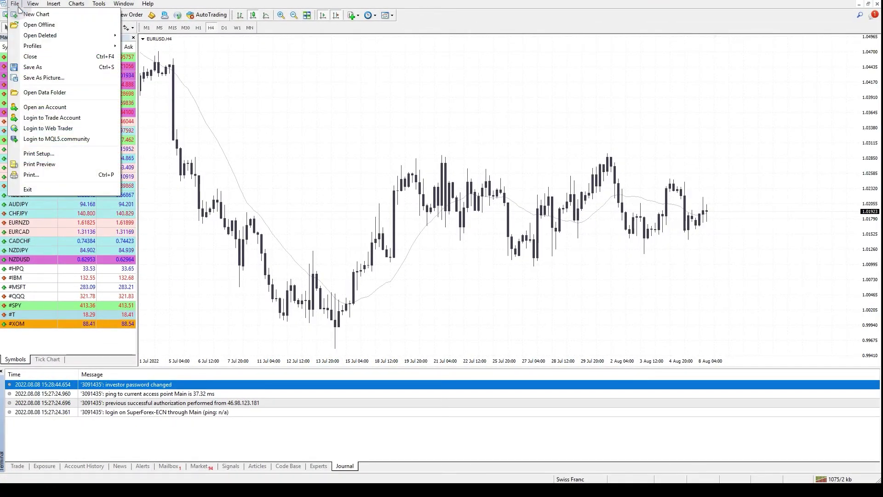
# Log back in to the saved ECN account, replacing the saved password with the investor password.
pyautogui.click(51, 118)
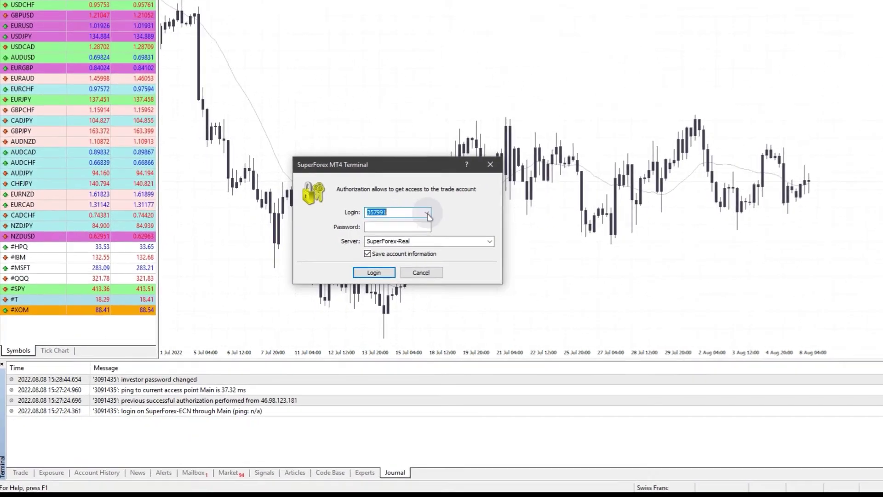
pyautogui.click(372, 237)
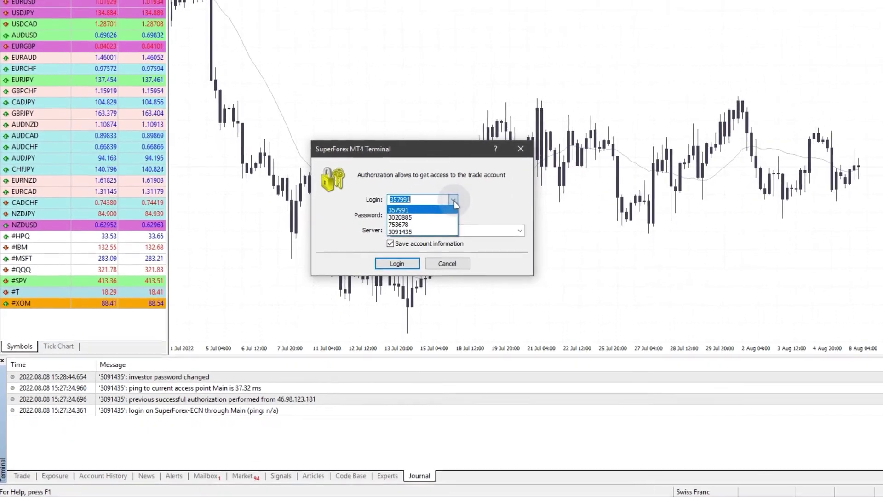
pyautogui.click(415, 229)
pyautogui.doubleClick(441, 213)
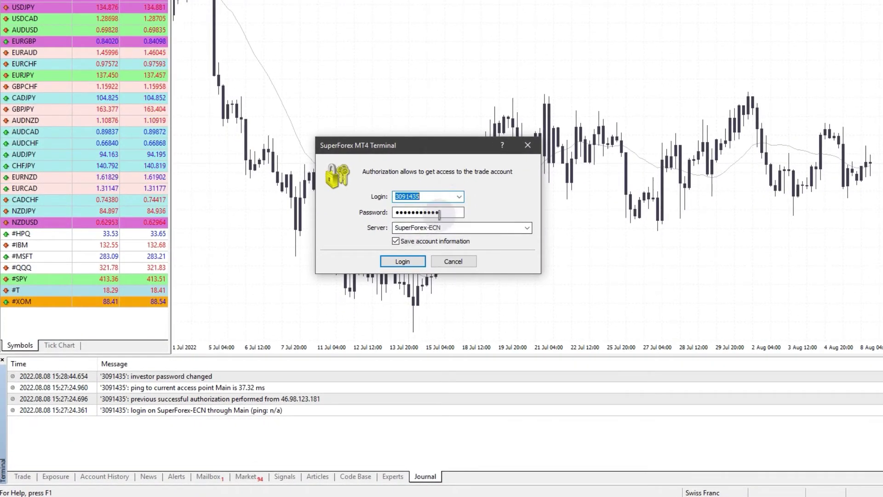
pyautogui.click(414, 261)
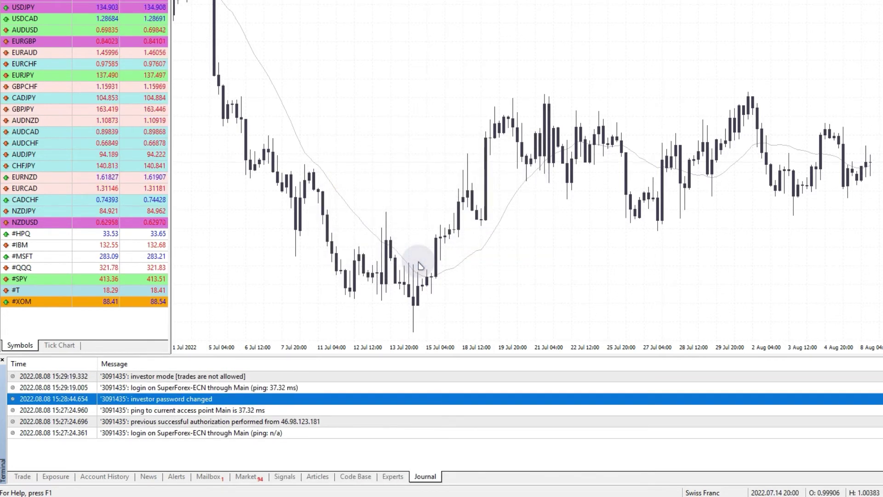
pyautogui.click(253, 377)
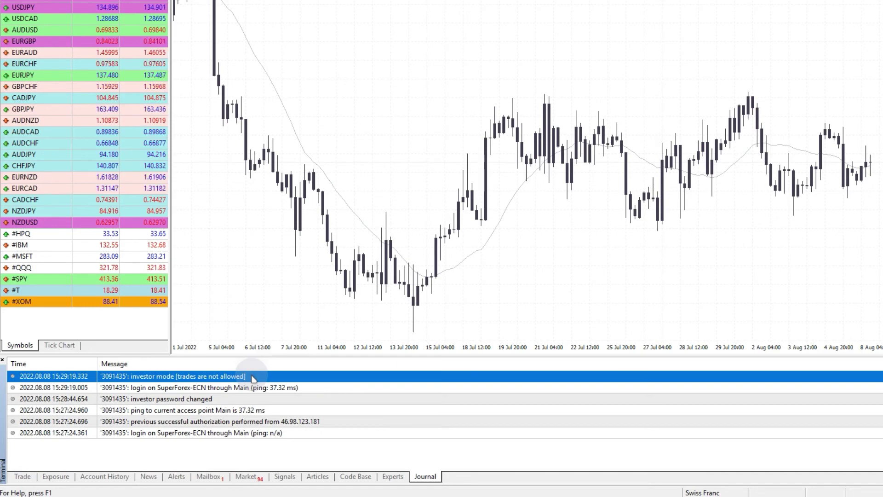